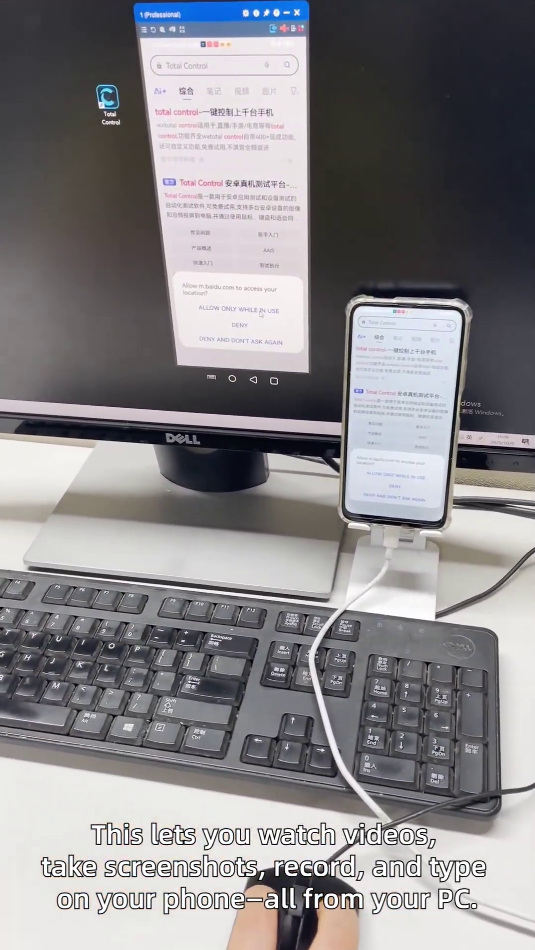
pyautogui.scroll(-10, 275, 232)
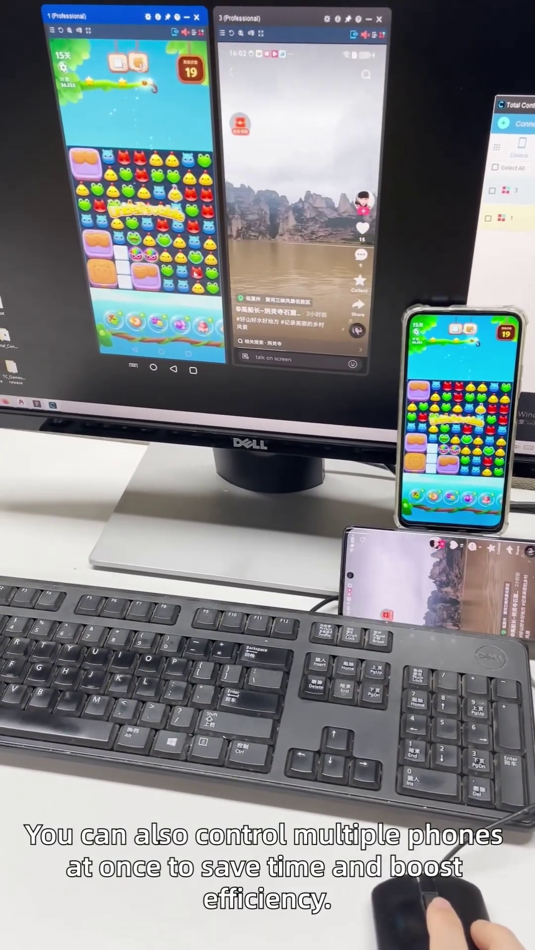
# Send phone 1 from the match-3 game back to its home screen via its Home button.
pyautogui.click(153, 372)
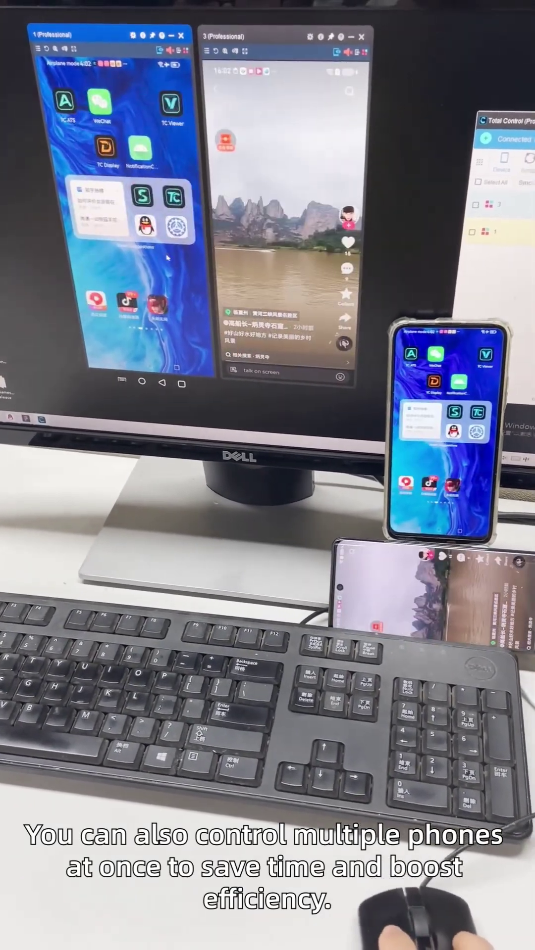